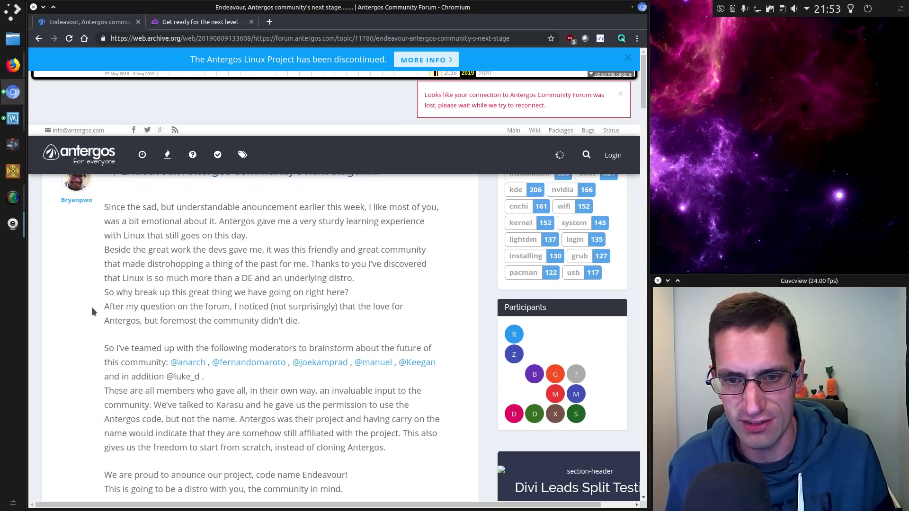
Switch Chromium to the EndeavourOS 'Get ready for the next level' news tab.
left_click(203, 22)
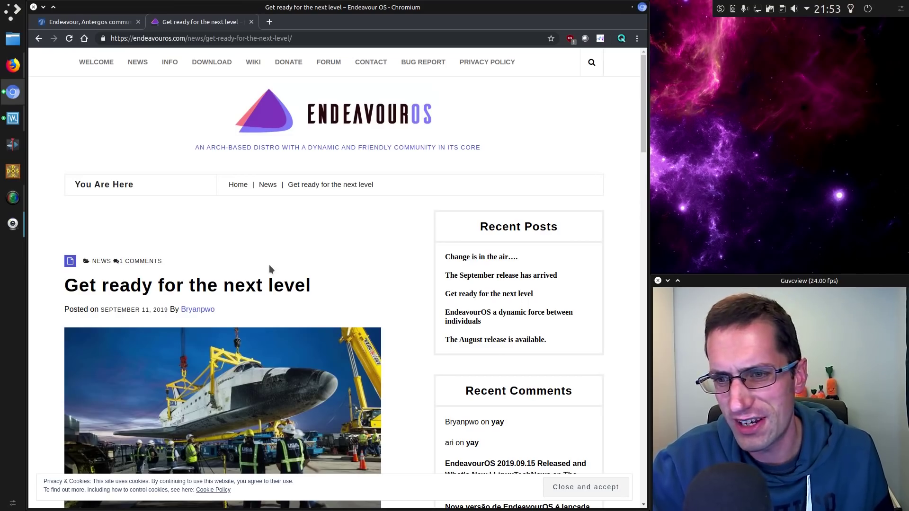
Scroll the article past the Net-installer section to Xfce as flagship and Discovery.
scroll(269, 268, "down", 5)
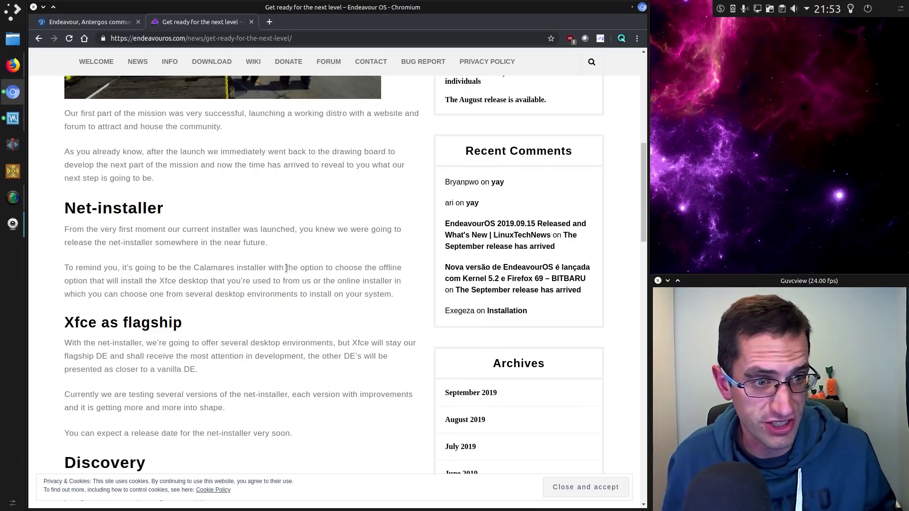
scroll(291, 297, "down", 3)
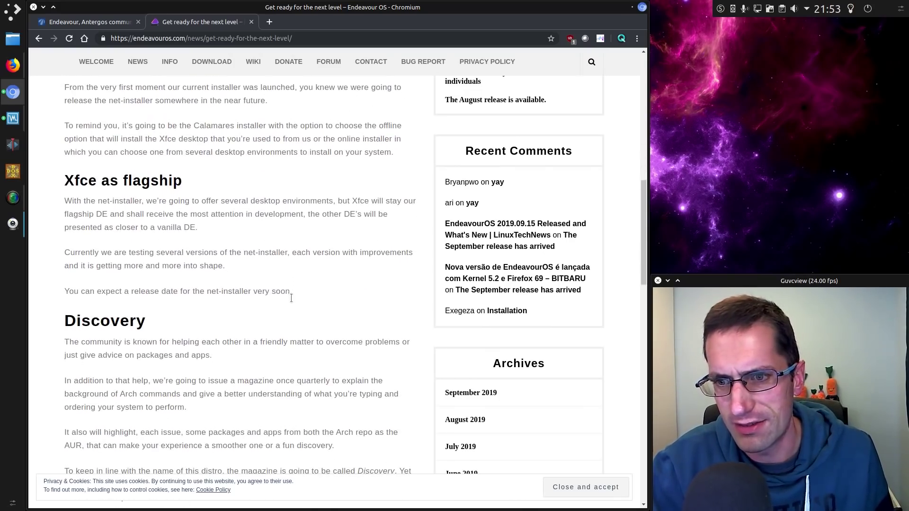
scroll(291, 297, "down", 2)
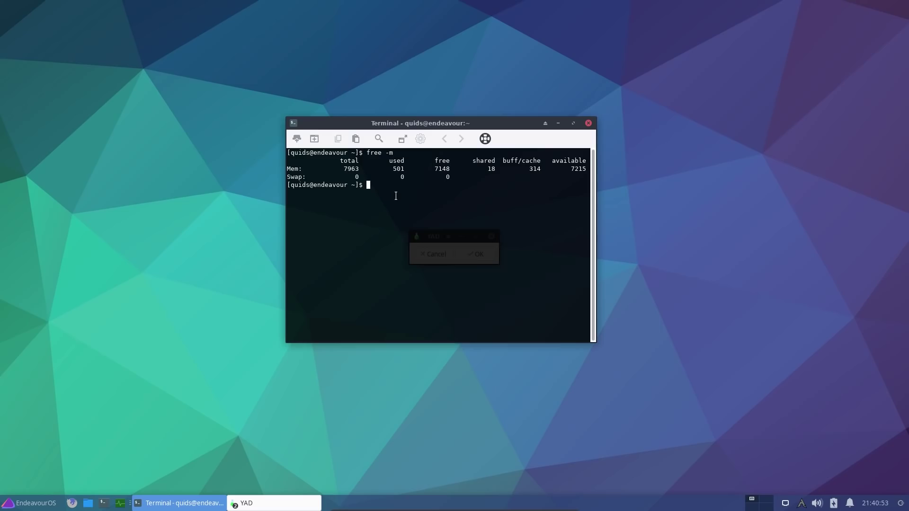
Run top to view the running processes, then quit it.
type("top")
key("Return")
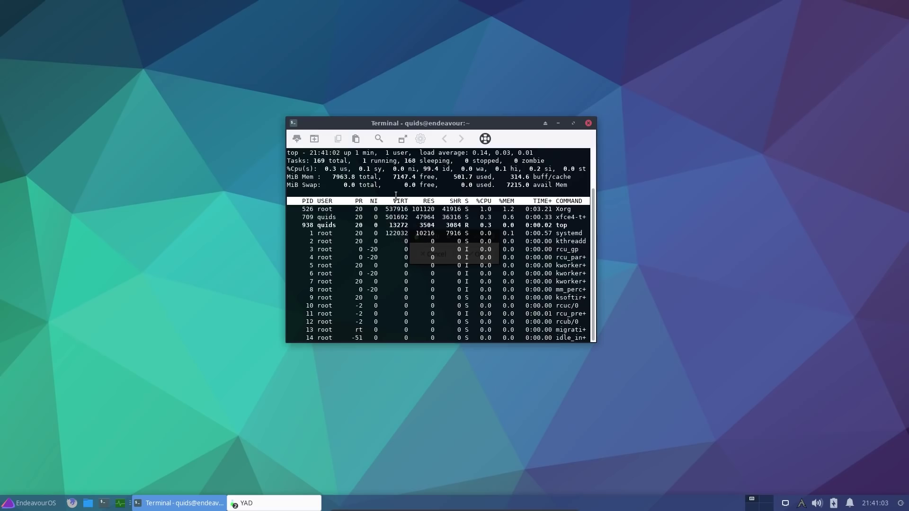
key("q")
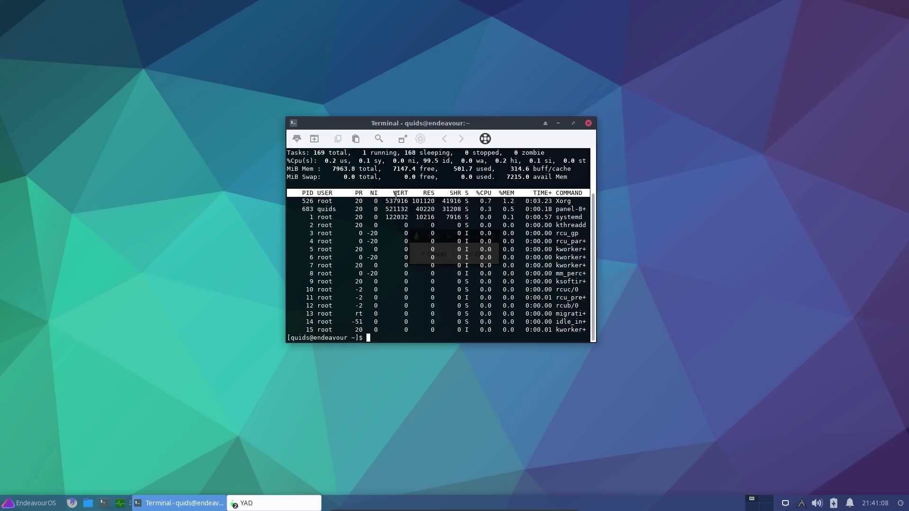
Run uname -a to show kernel 5.3.1-arch1-1-ARCH, then close the terminal.
type("uname -a")
key("Return")
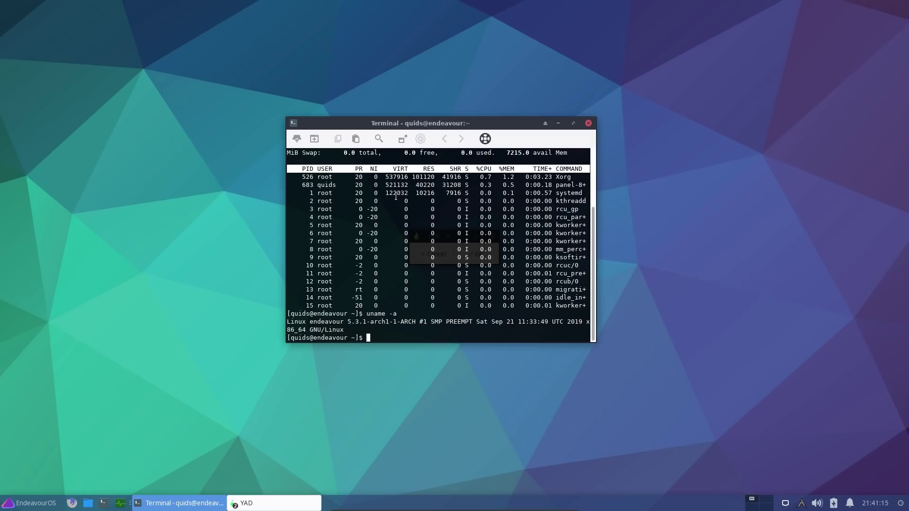
left_click(589, 124)
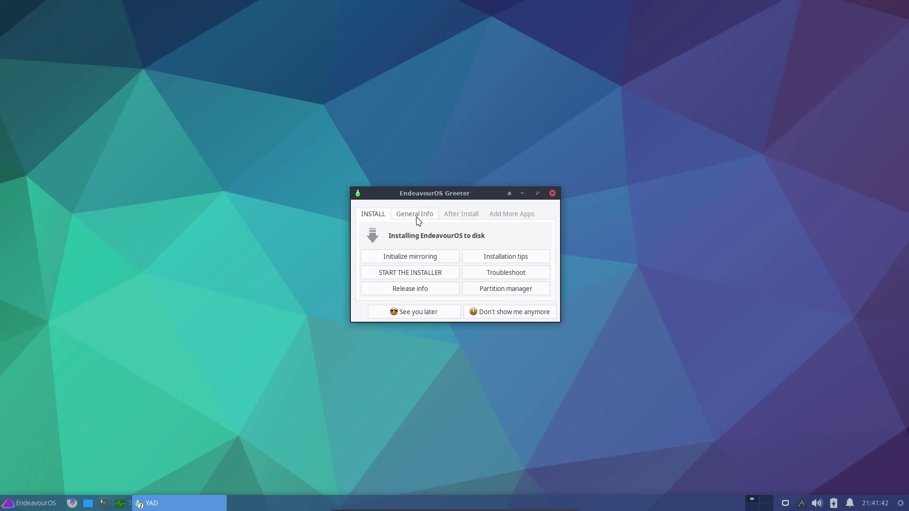
Run Update System from the Greeter's After Install tab, confirming no updates are available.
left_click(416, 217)
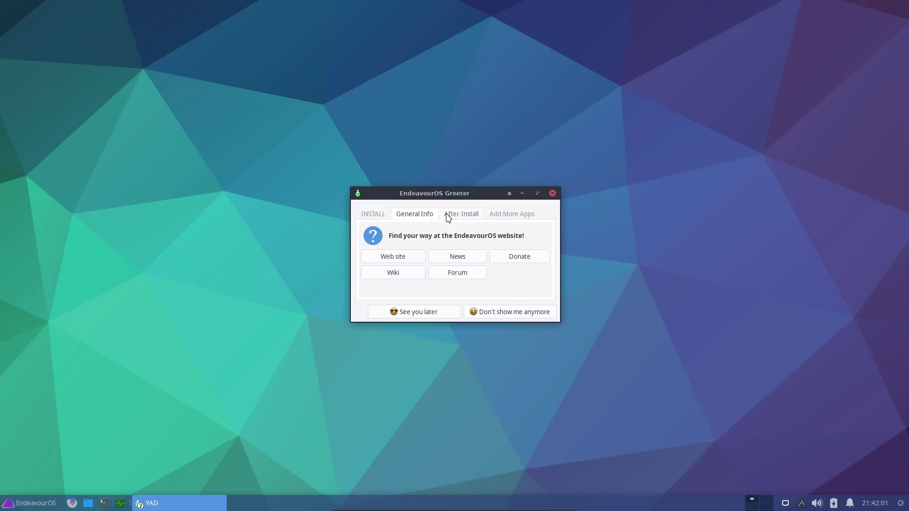
left_click(449, 217)
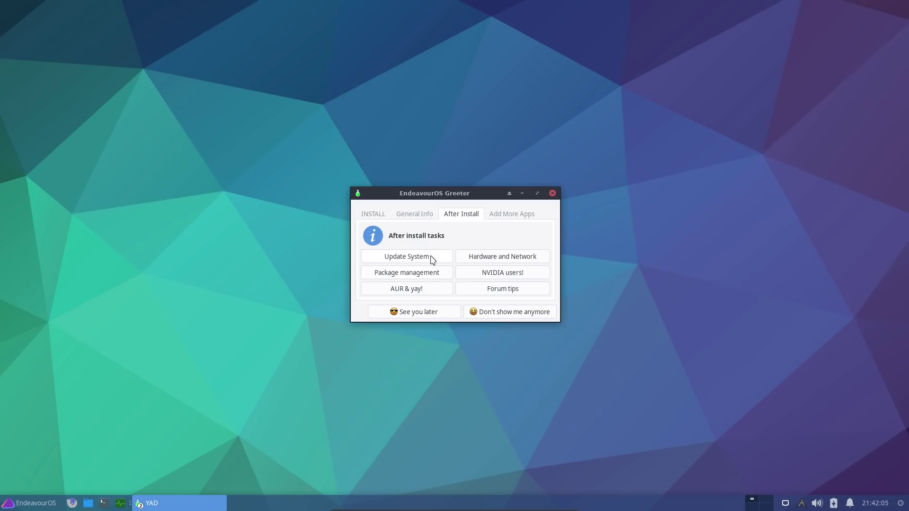
left_click(407, 256)
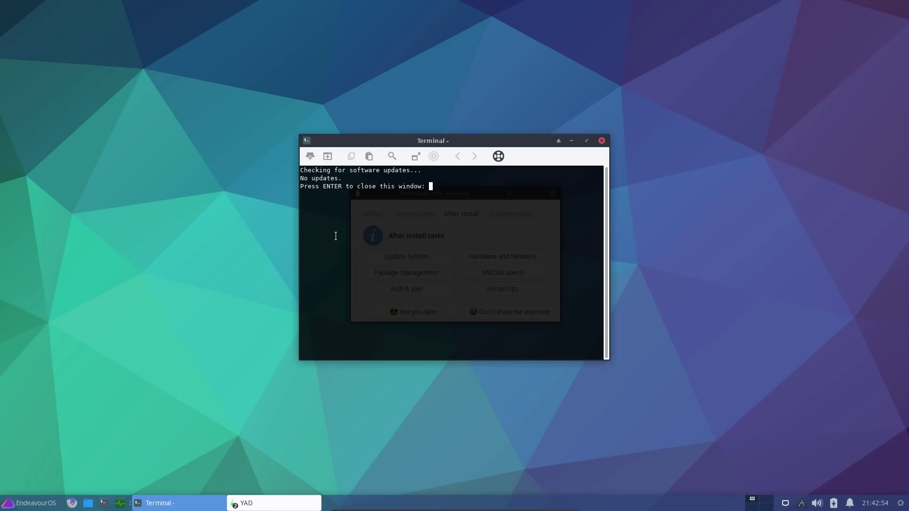
key("Return")
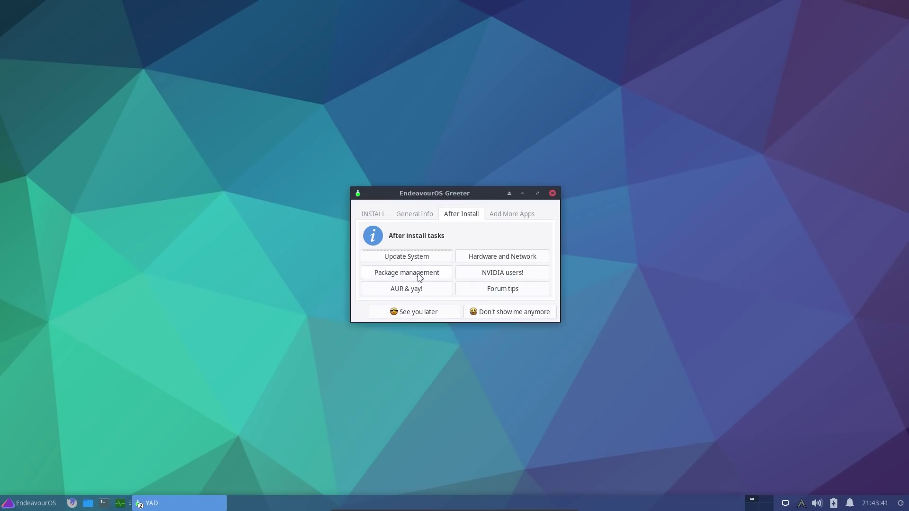
Read the Pacman basic commands article from the Package management documentation.
left_click(419, 277)
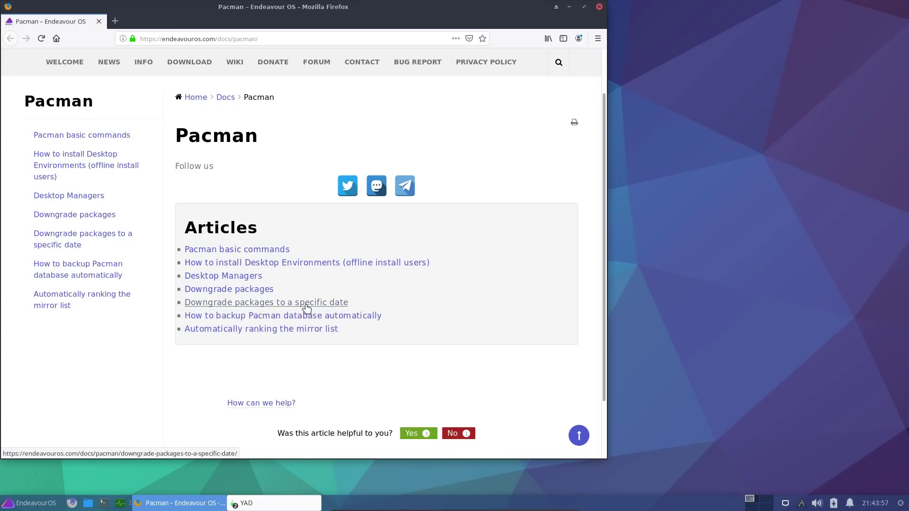
left_click(249, 252)
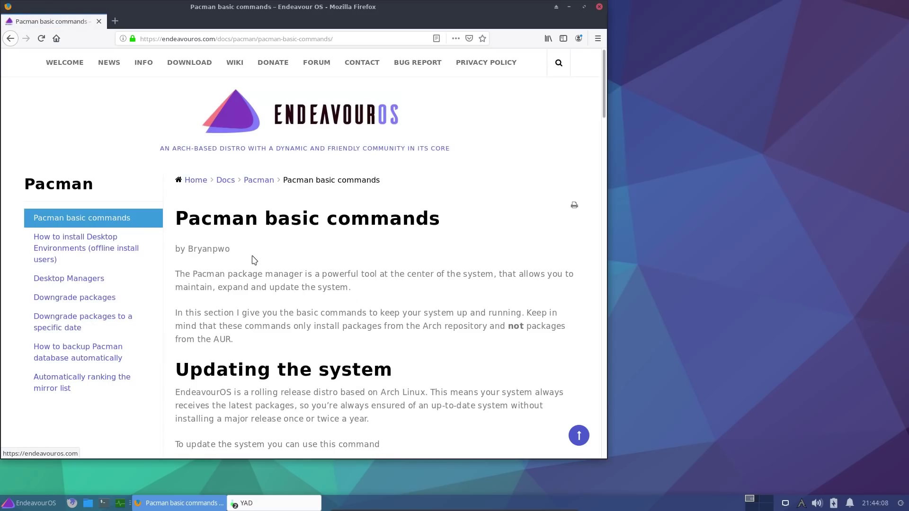
scroll(254, 263, "down", 5)
scroll(255, 270, "down", 3)
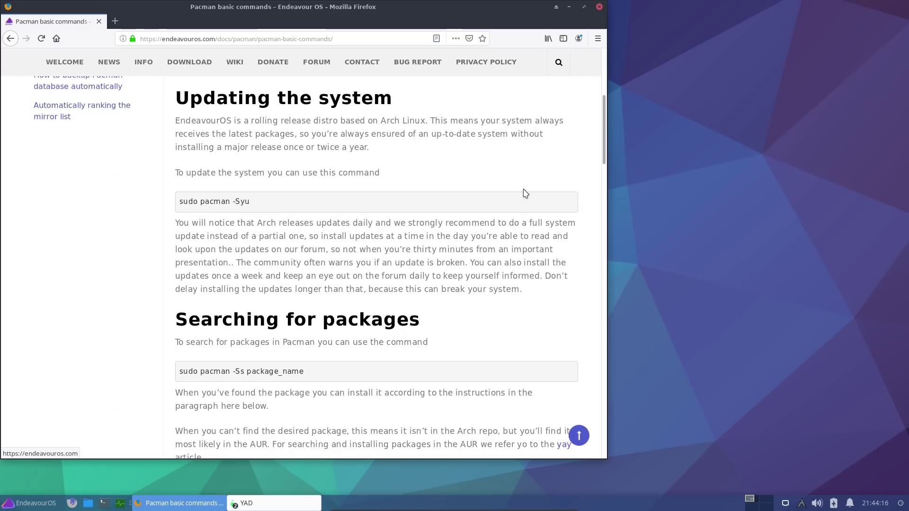
Close Firefox and view the Nvidia installer docs listing legacy and unsupported drivers.
left_click(599, 7)
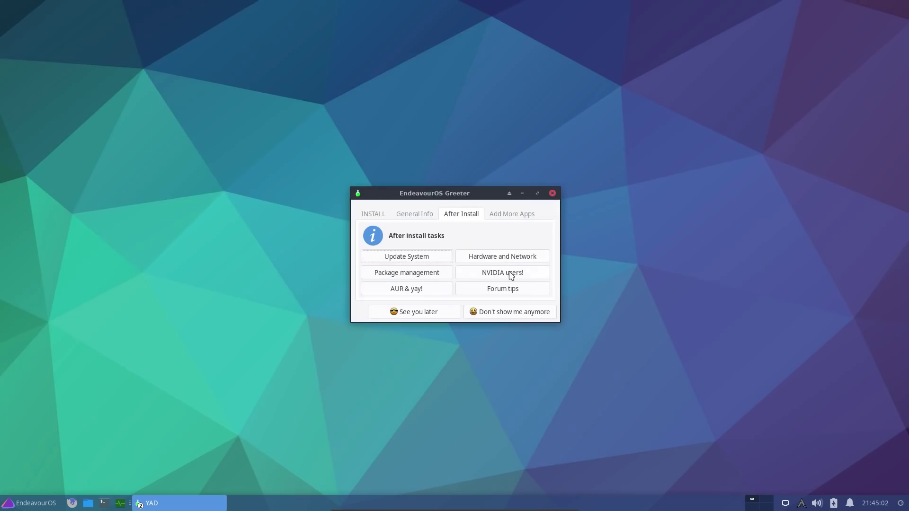
left_click(511, 274)
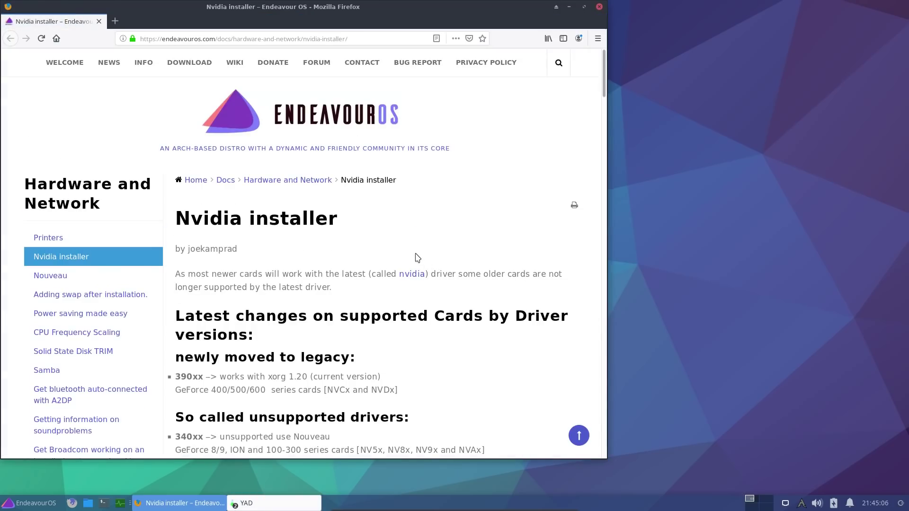
scroll(416, 259, "down", 8)
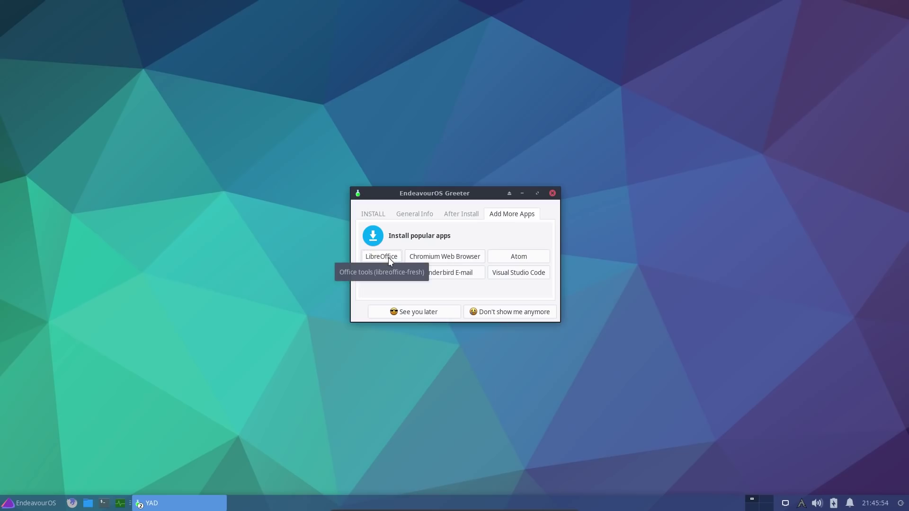
Install LibreOffice from Add More Apps, authenticating with the account password.
left_click(389, 258)
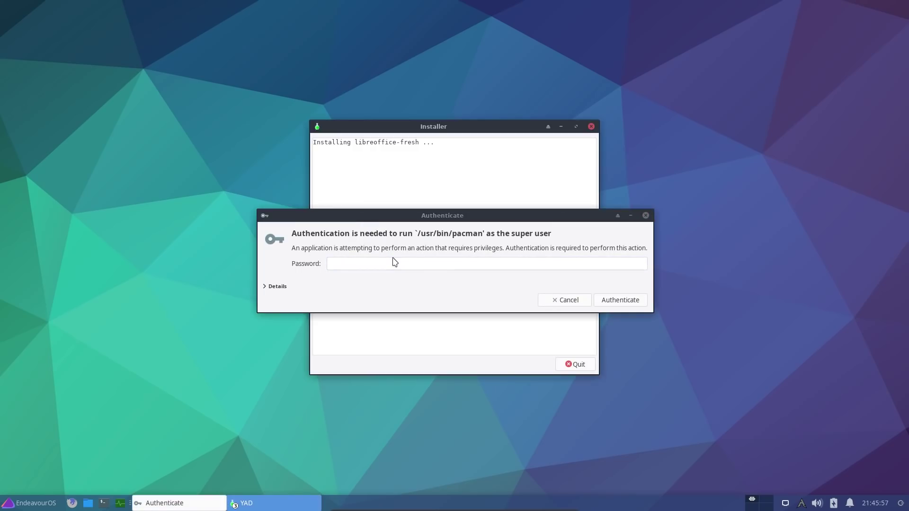
left_click(392, 260)
type("*******")
key("Return")
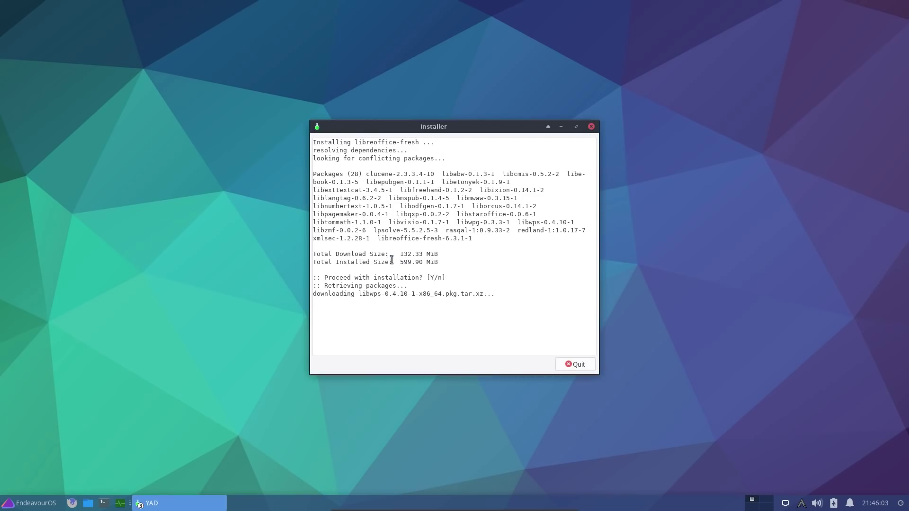
Minimize the installer window and make the applications menu taller.
left_click(561, 127)
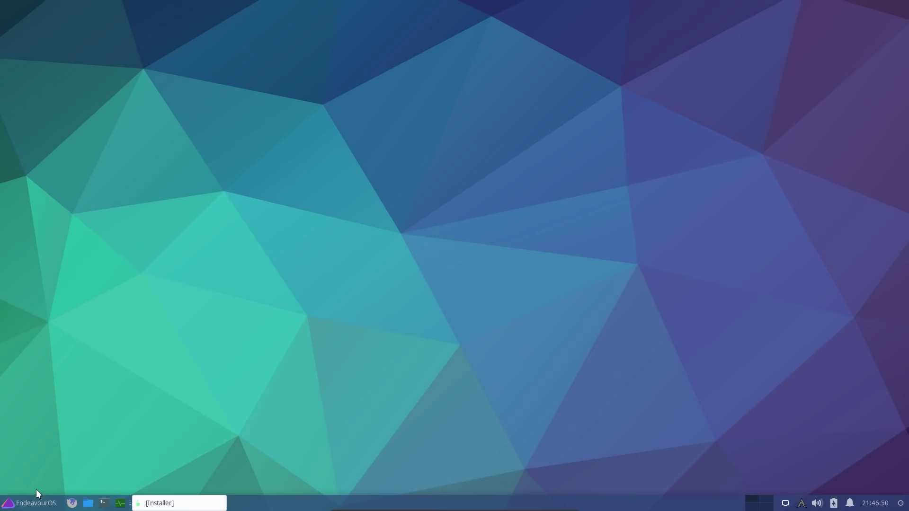
left_click(36, 504)
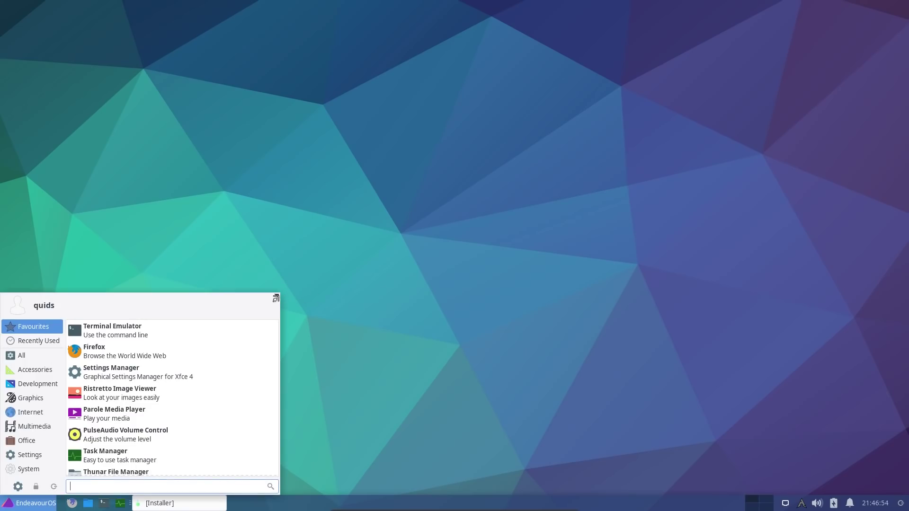
mouse_move(286, 294)
left_mouse_down()
mouse_move(312, 265)
mouse_move(281, 282)
left_mouse_up()
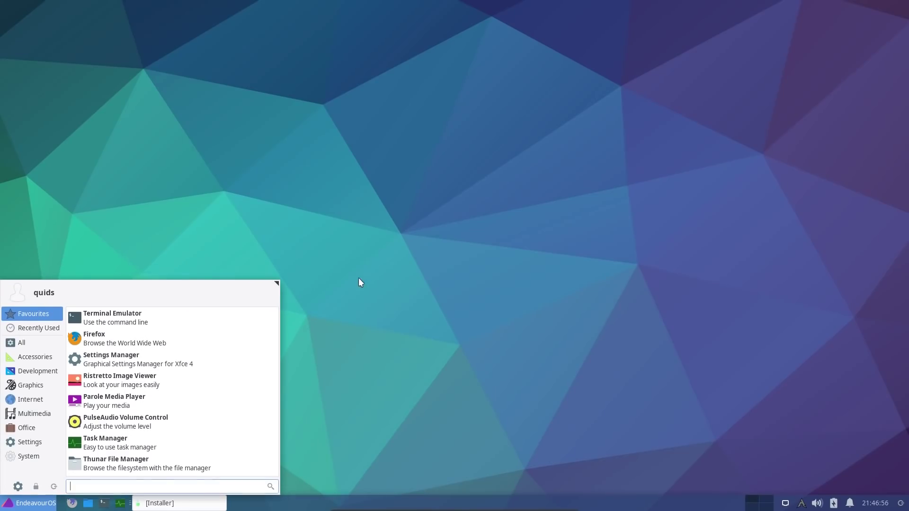
left_click(348, 302)
Look through the applications menu button's right-click options.
right_click(30, 503)
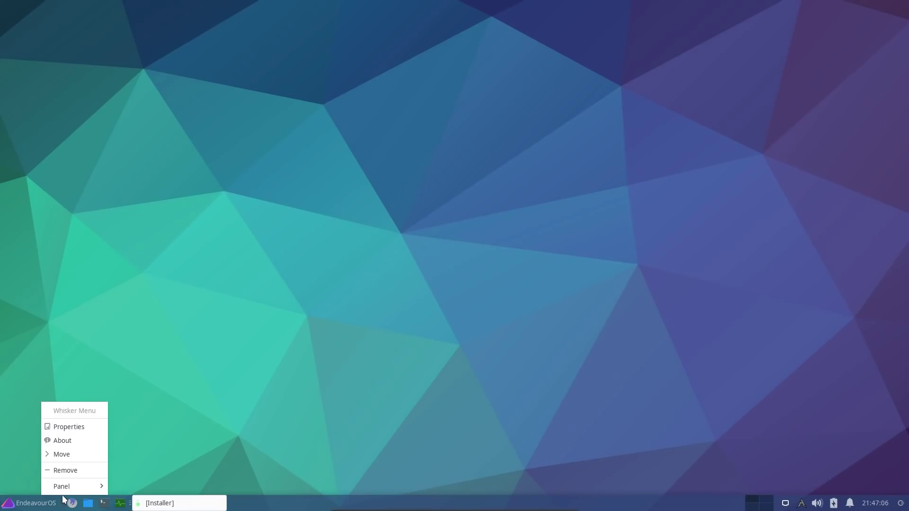
mouse_move(93, 483)
left_click(166, 382)
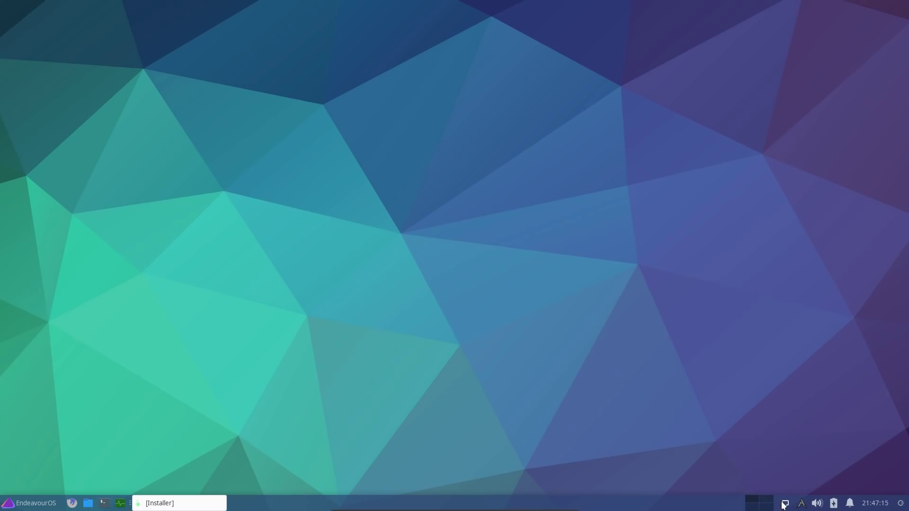
Check the update, volume and power tray options, then list Accessories in the menu.
right_click(802, 504)
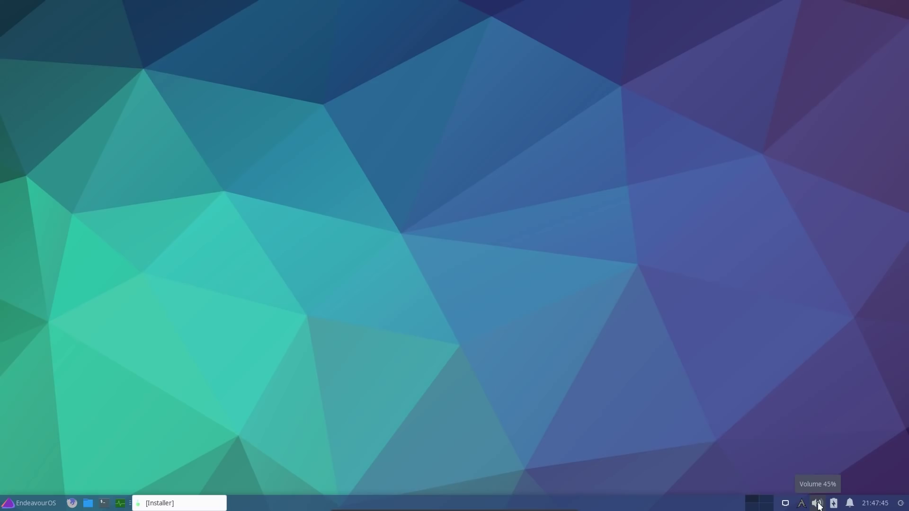
right_click(820, 504)
left_click(800, 453)
right_click(835, 504)
left_click(867, 488)
left_click(850, 505)
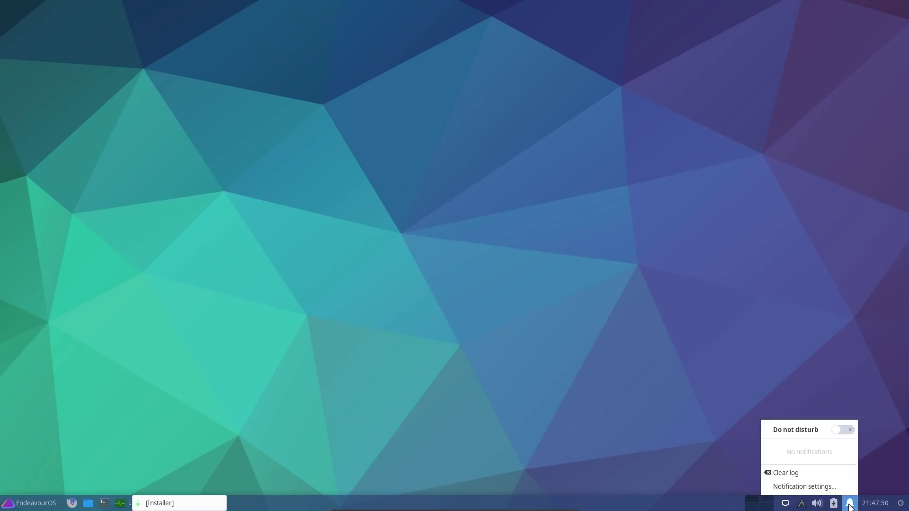
left_click(854, 377)
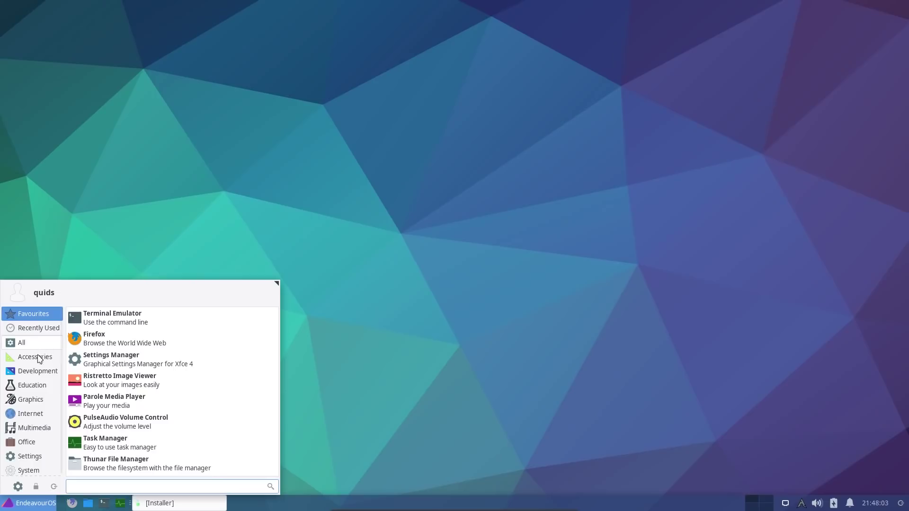
left_click(40, 358)
Launch Inkscape from the Graphics category and close its blank New document 1.
left_click(27, 375)
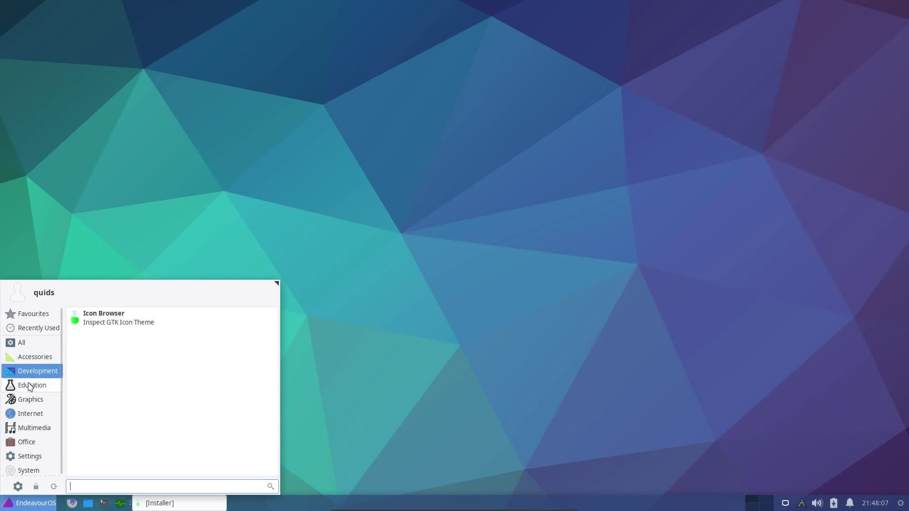
left_click(31, 384)
left_click(32, 399)
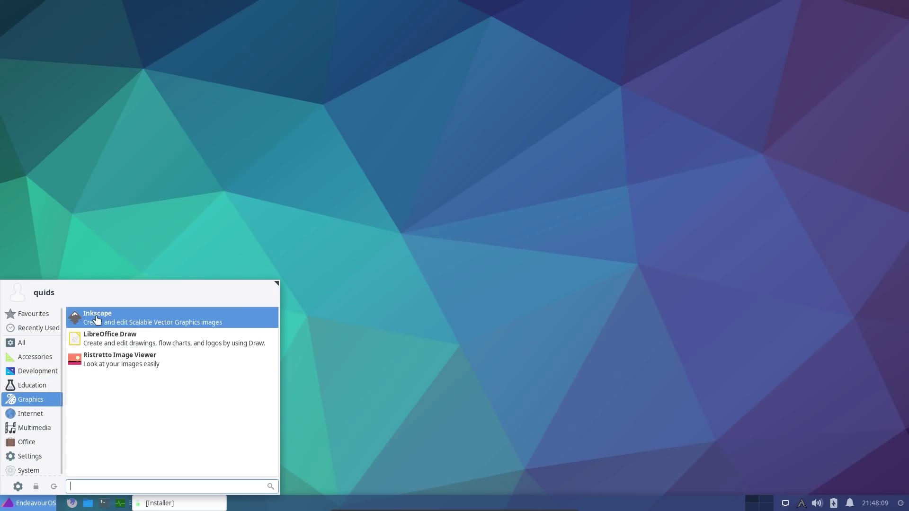
left_click(131, 317)
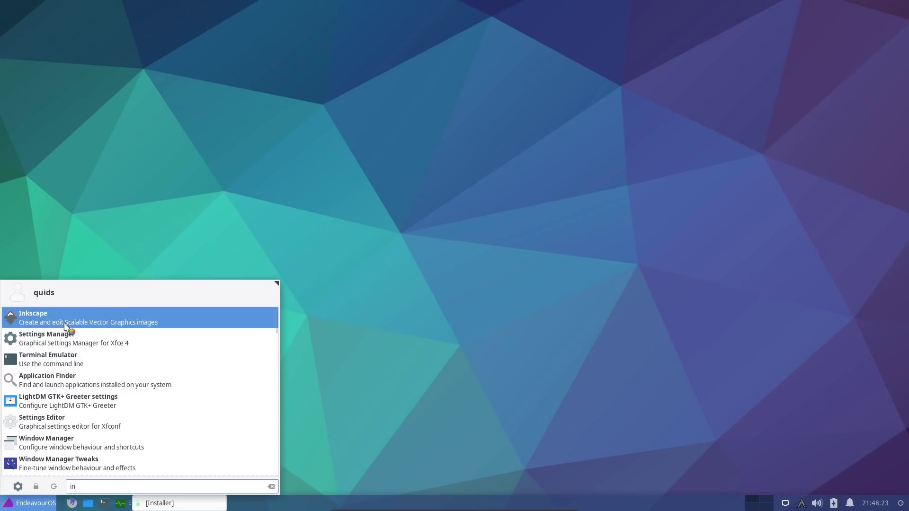
left_click(80, 318)
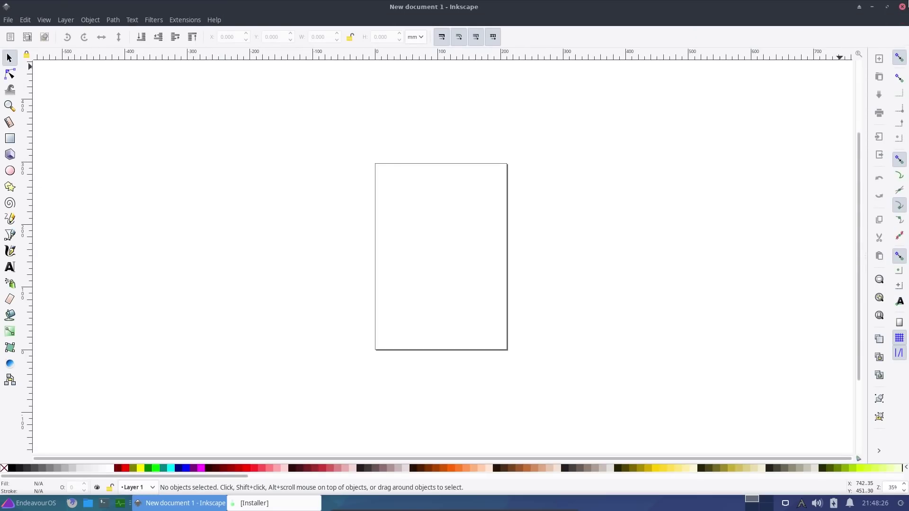
left_click(902, 6)
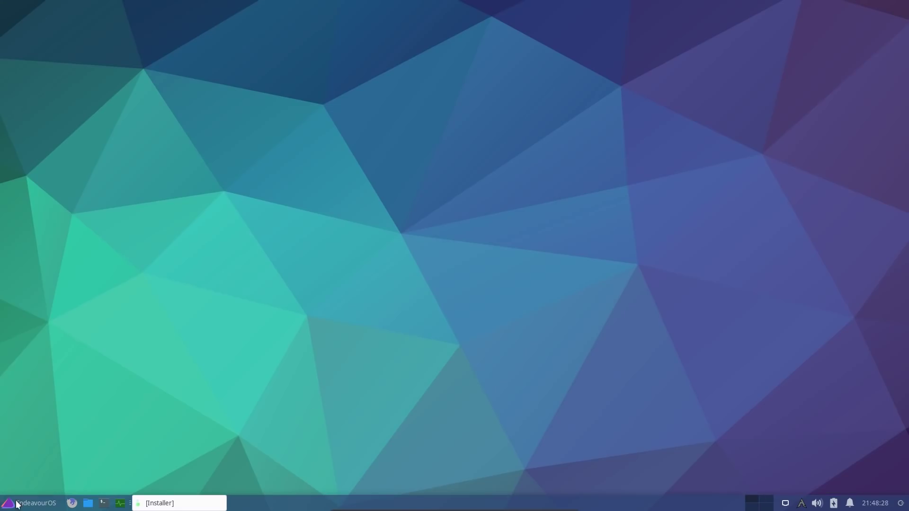
Launch Kdenlive from the menu's Multimedia category after browsing Internet.
left_click(30, 503)
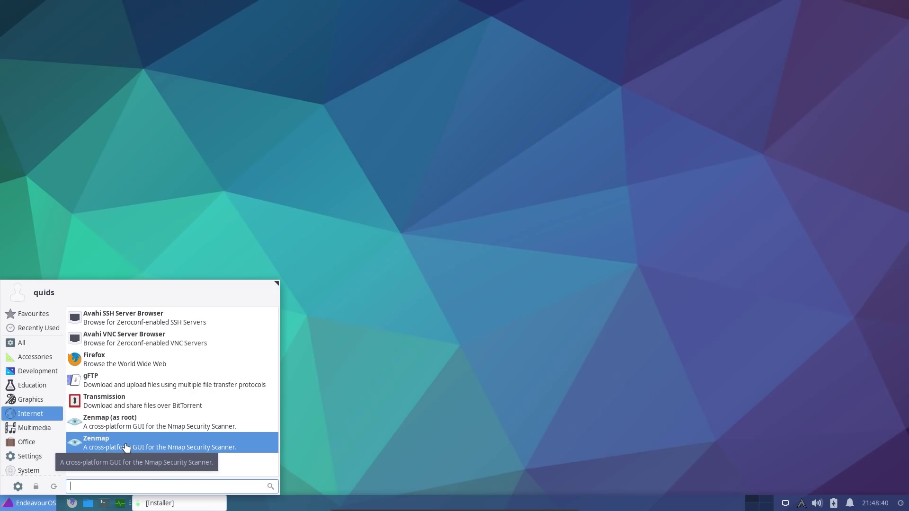
left_click(42, 429)
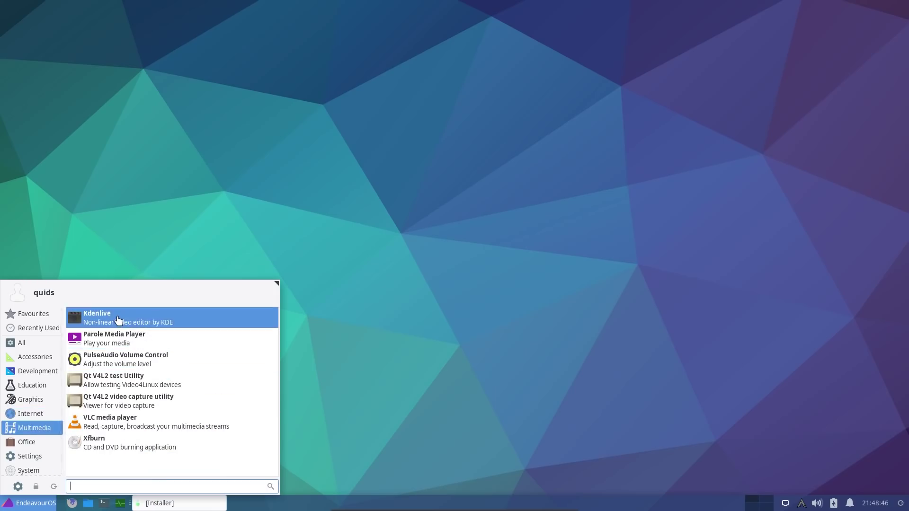
left_click(184, 313)
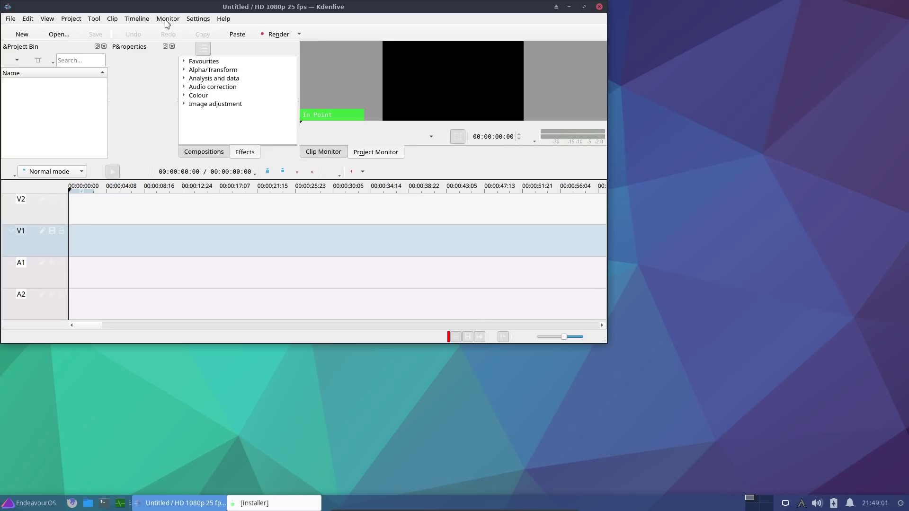
Browse Kdenlive's Monitor, Project, Edit and Help menus, then close Kdenlive.
left_click(165, 19)
left_click(71, 18)
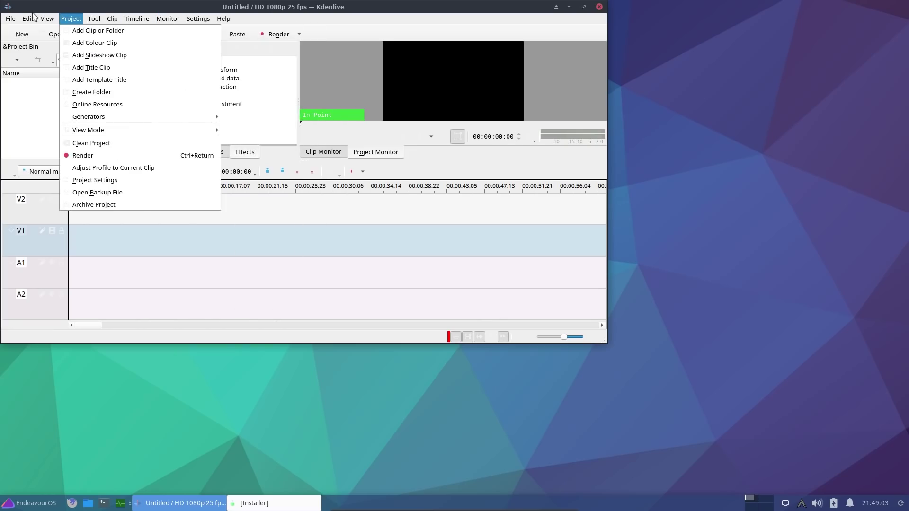
mouse_move(29, 19)
mouse_move(224, 19)
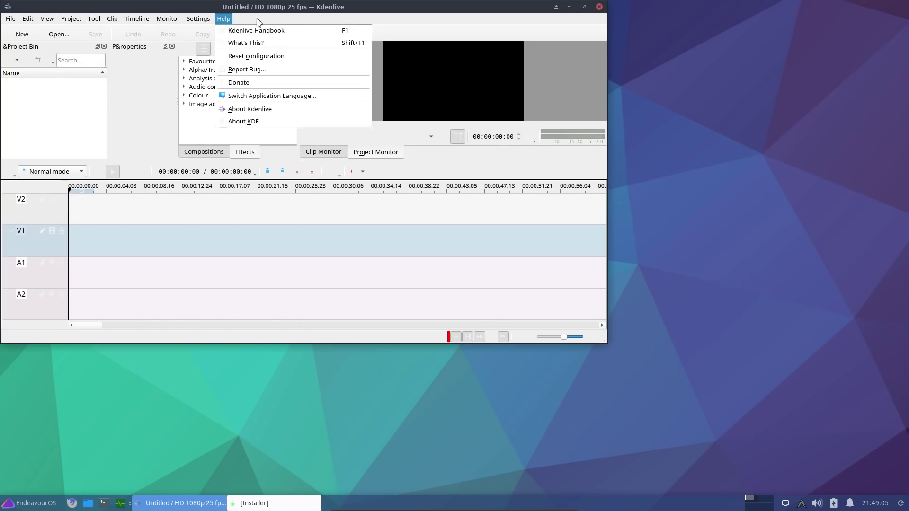
left_click(599, 6)
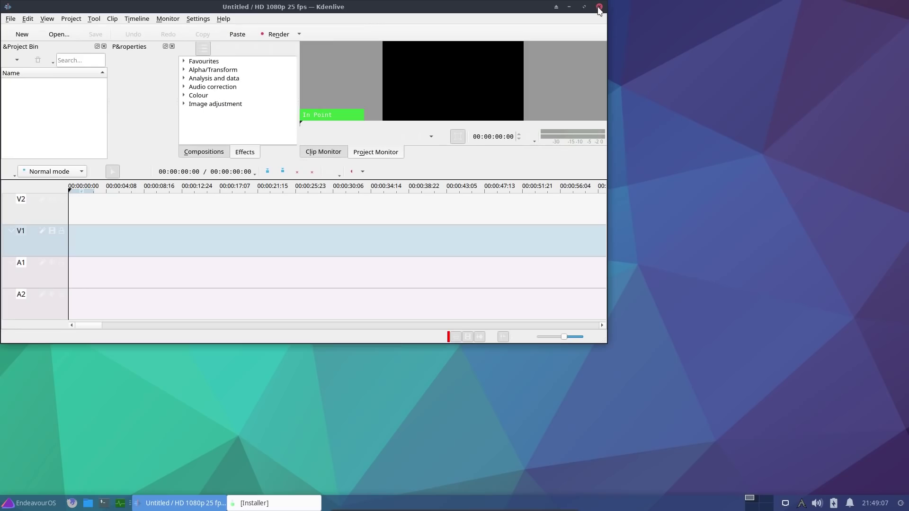
left_click(599, 6)
Browse the menu's Office applications, then dismiss the applications menu.
left_click(29, 503)
left_click(26, 442)
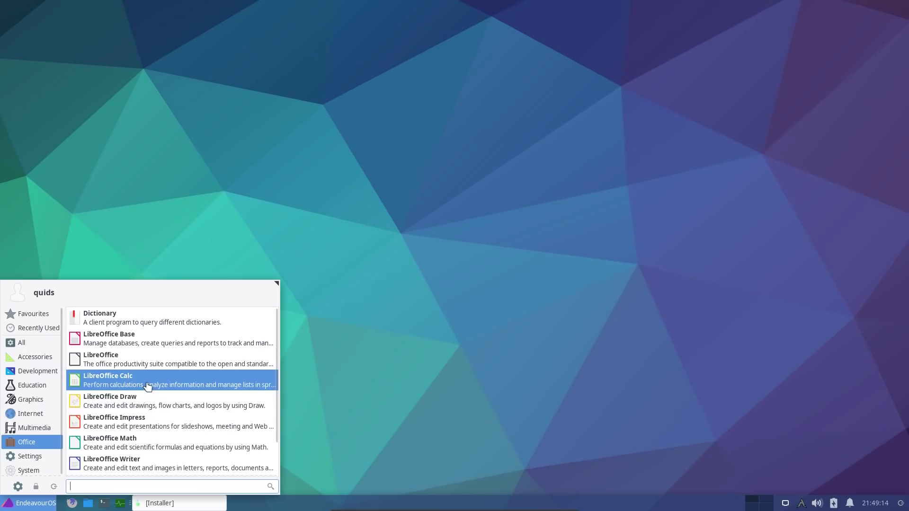
scroll(155, 421, "down", 2)
key("Escape")
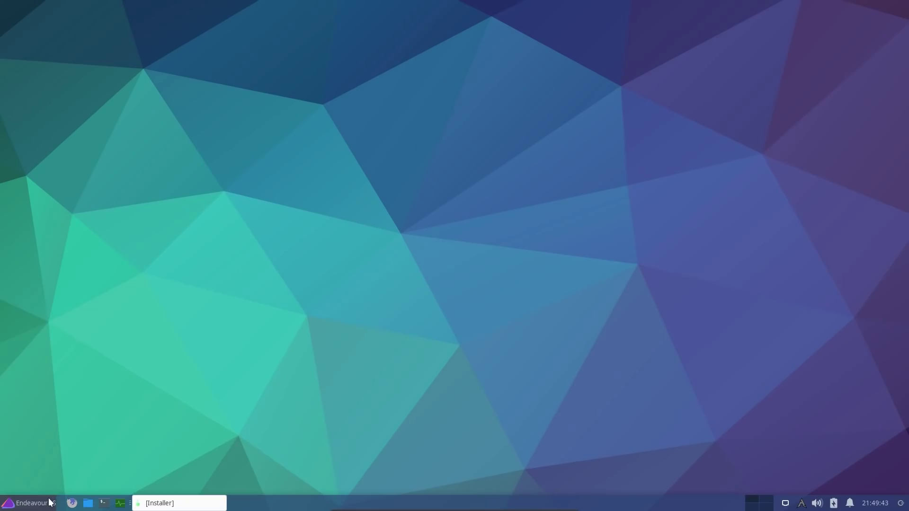
Open Thunar on the wallpaper folder in Pictures, showing its 130 image thumbnails.
left_click(88, 503)
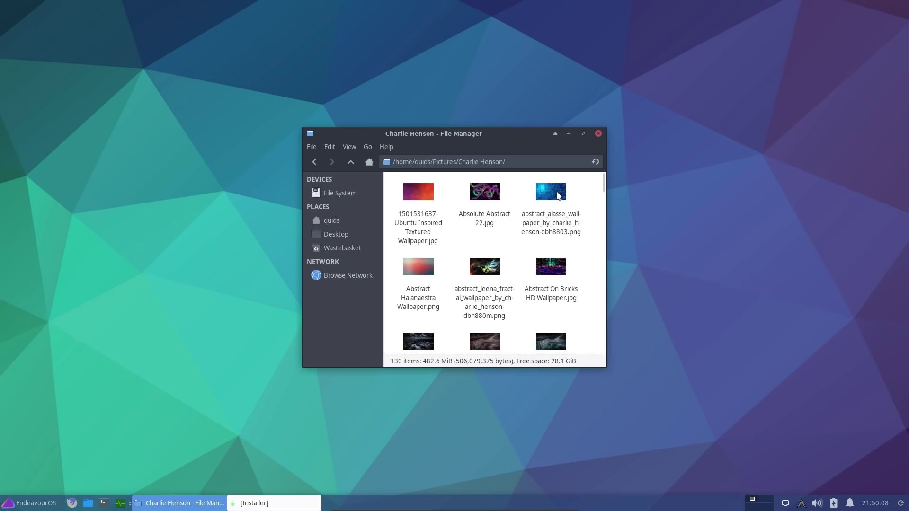
Open the blue abstract polygon image and set it as a Stretched wallpaper on all workspaces.
double_click(559, 196)
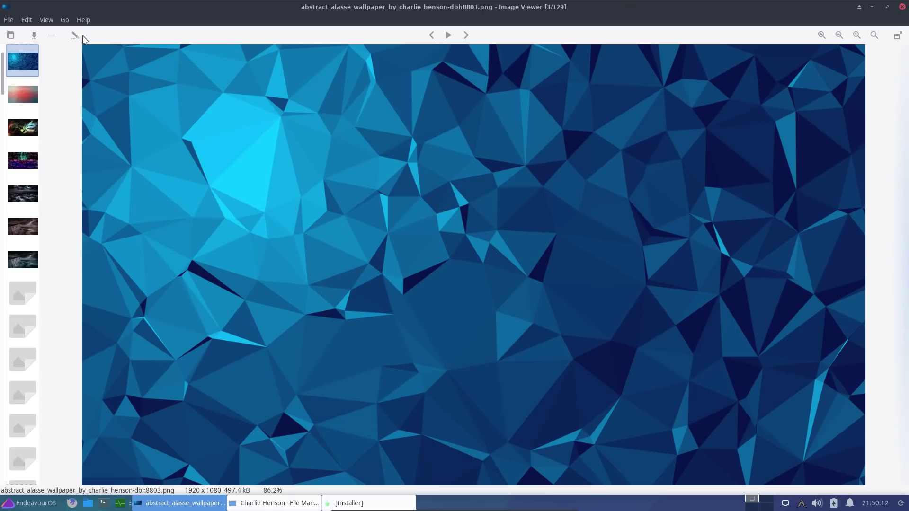
left_click(46, 20)
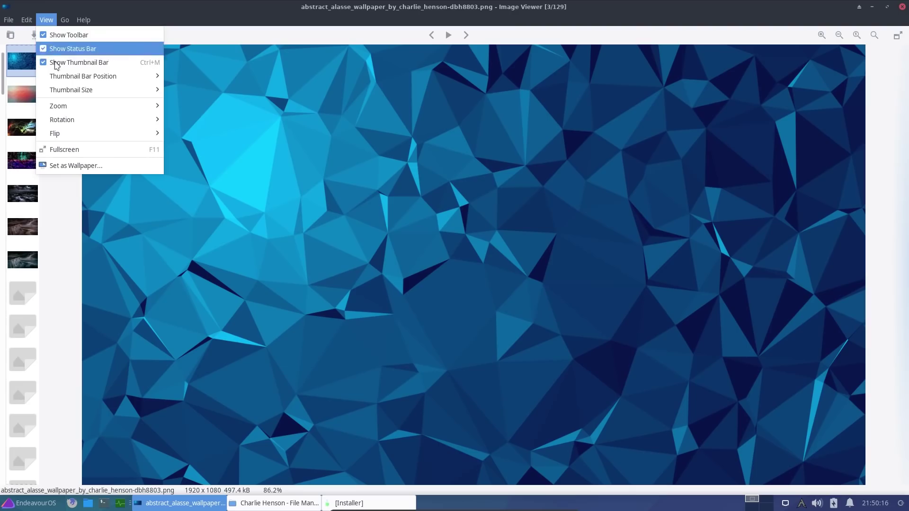
left_click(75, 166)
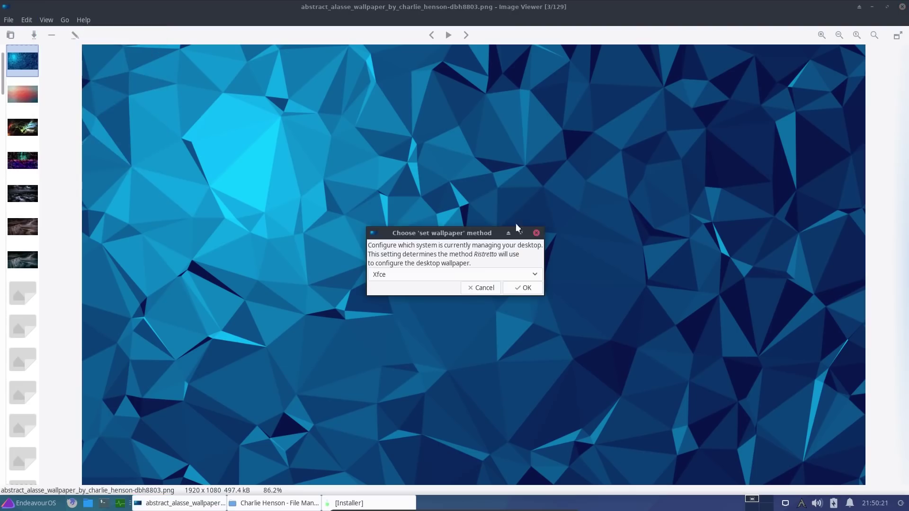
left_click(520, 287)
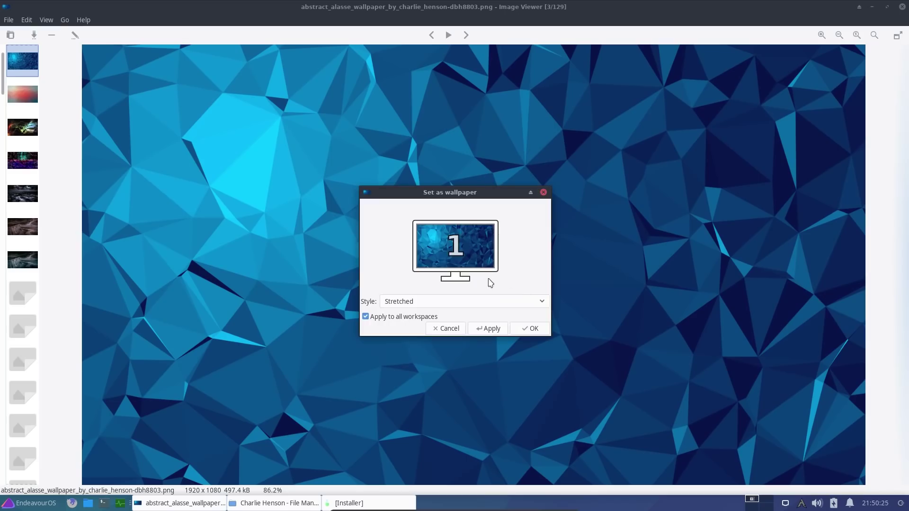
left_click(488, 329)
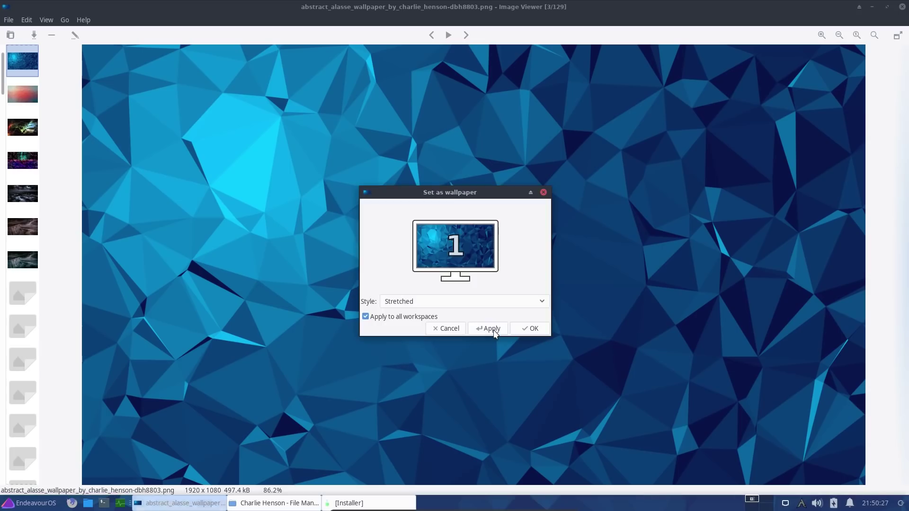
left_click(530, 329)
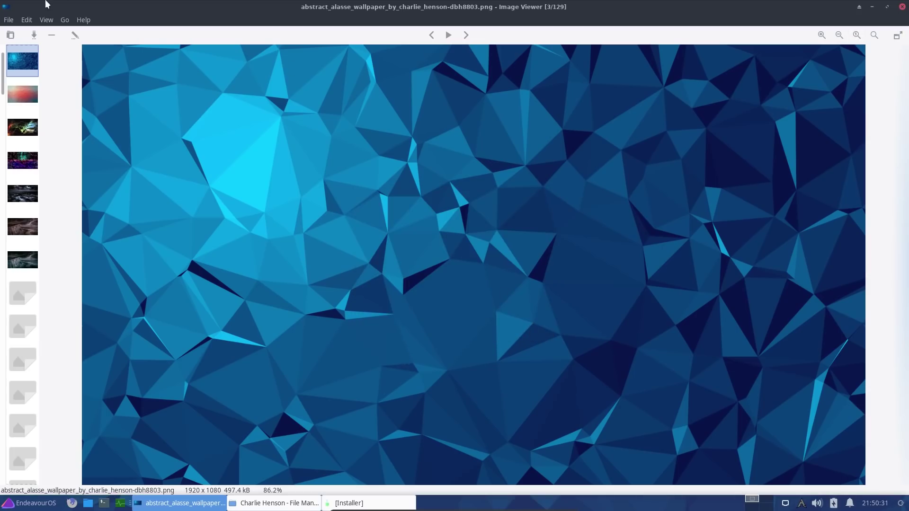
Close the image viewer and file manager, then preview the Floating Xfce screensaver full screen.
left_click(902, 8)
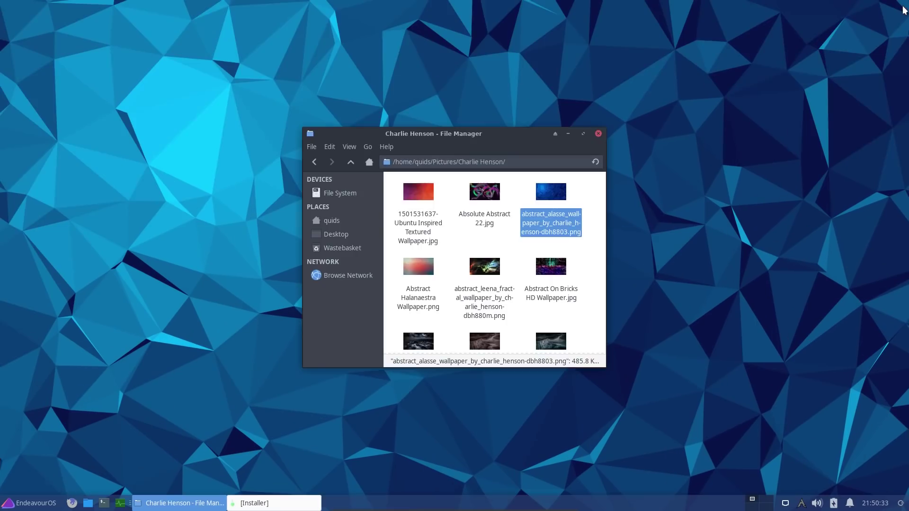
left_click(598, 134)
key("super")
type("scre")
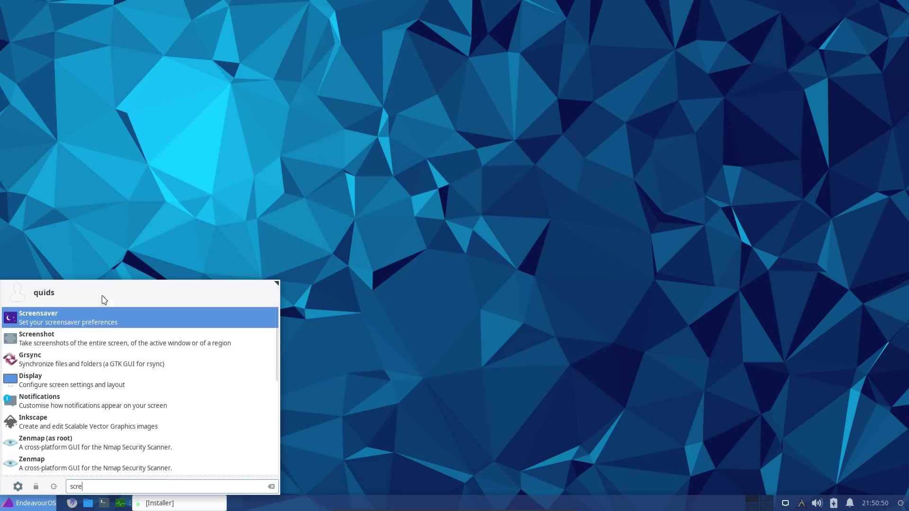
left_click(112, 322)
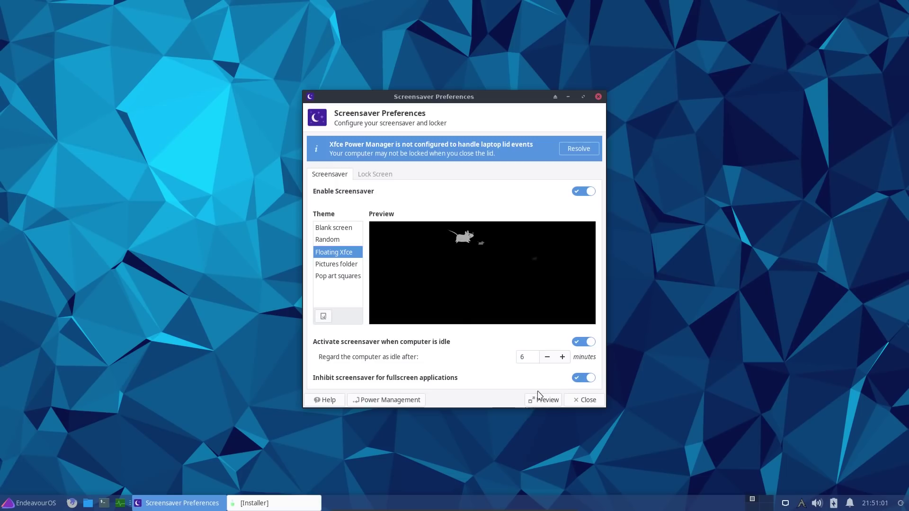
left_click(541, 402)
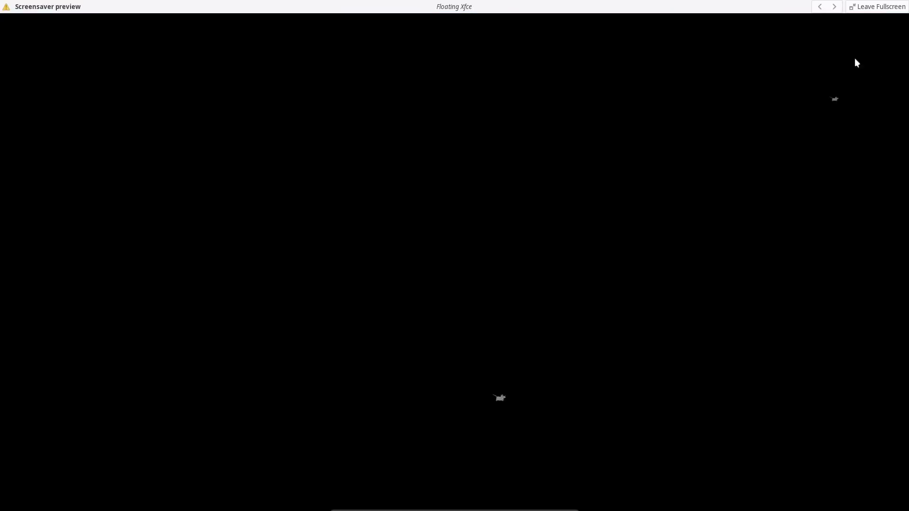
left_click(865, 6)
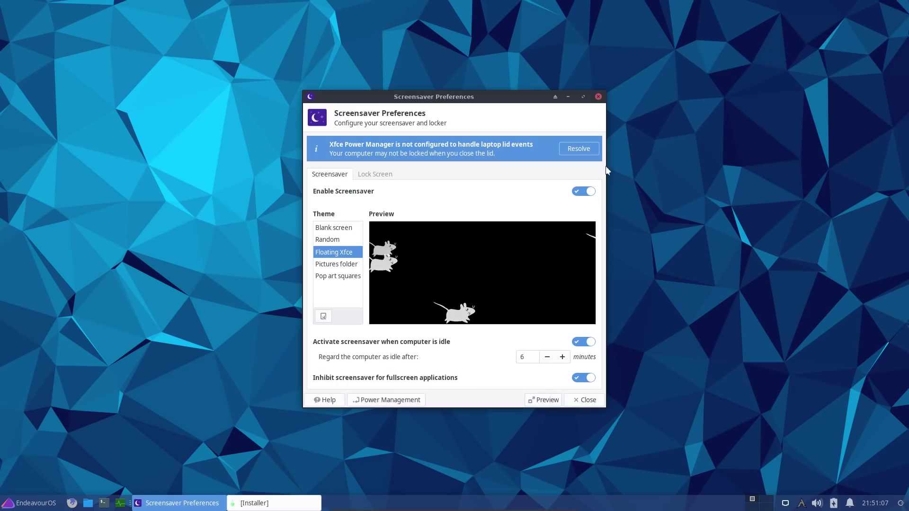
left_click(599, 97)
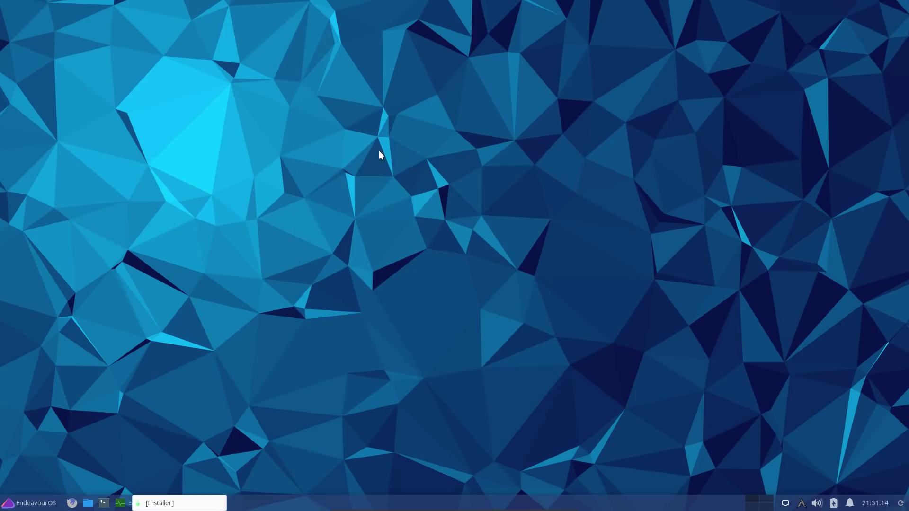
key("Print")
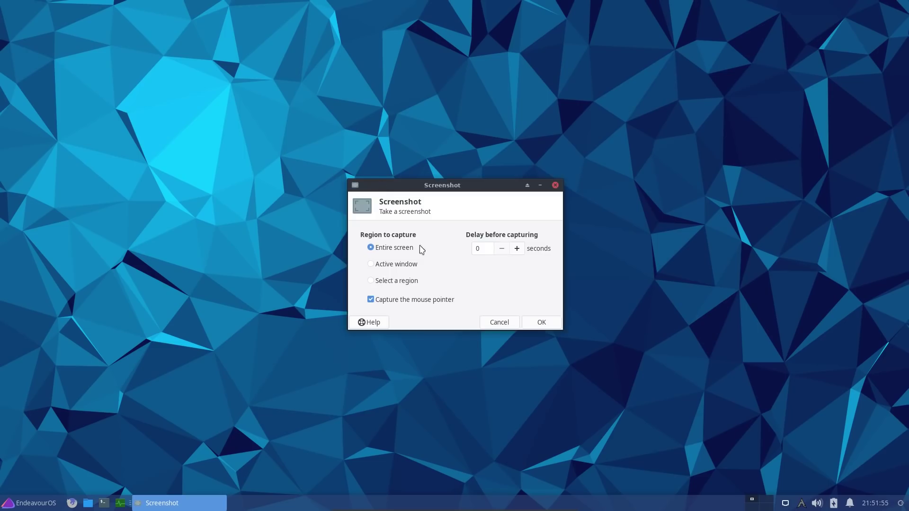
left_click(540, 322)
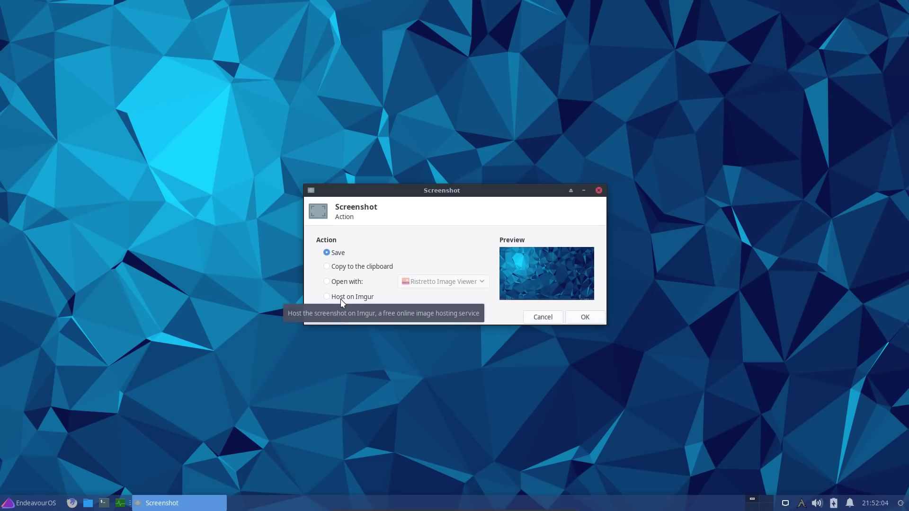
left_click(373, 298)
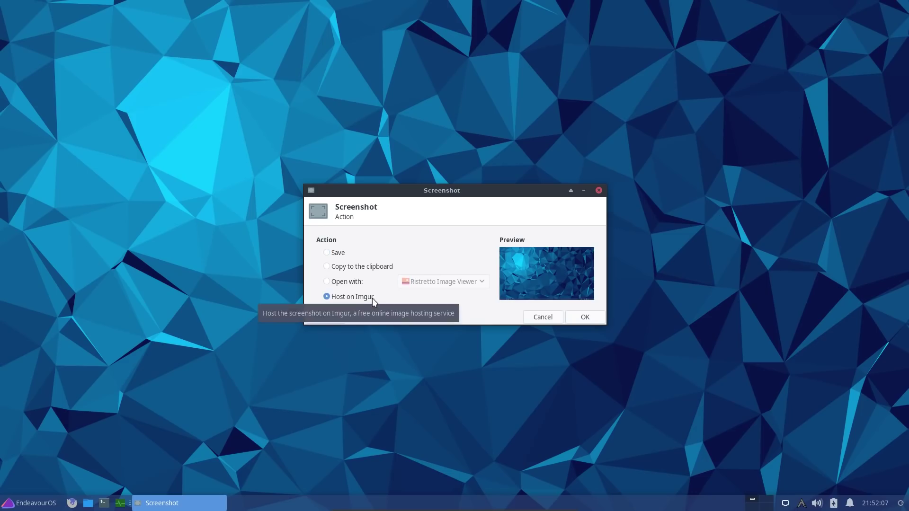
left_click(543, 316)
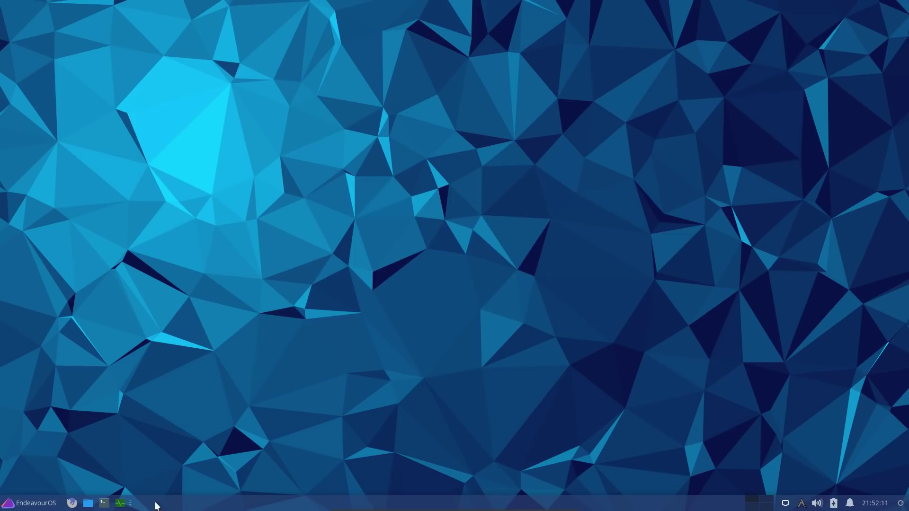
left_click(48, 506)
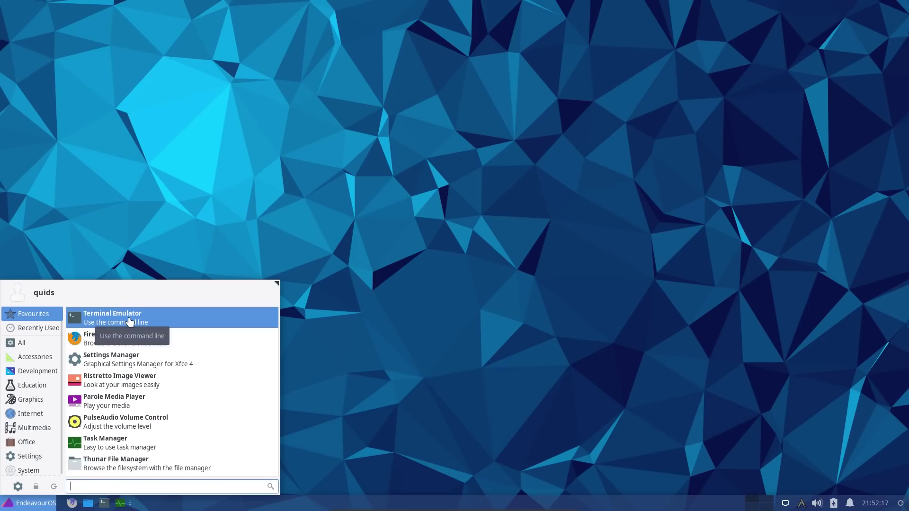
left_click(120, 439)
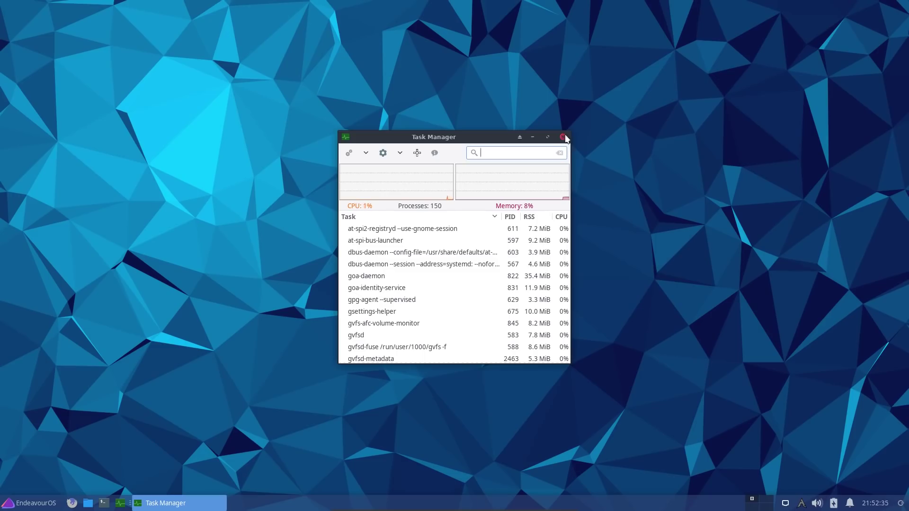
left_click(562, 137)
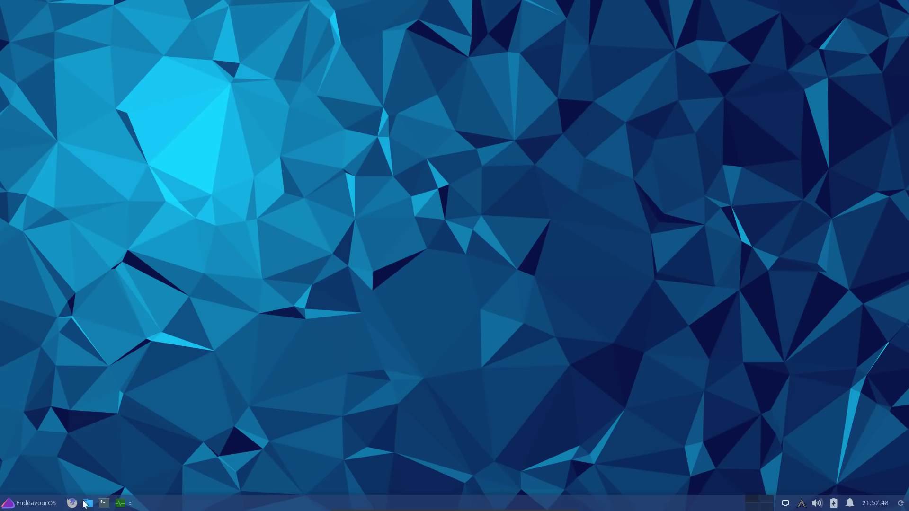
Launch Firefox and open the EndeavourOS website from the top-sites tiles.
left_click(71, 503)
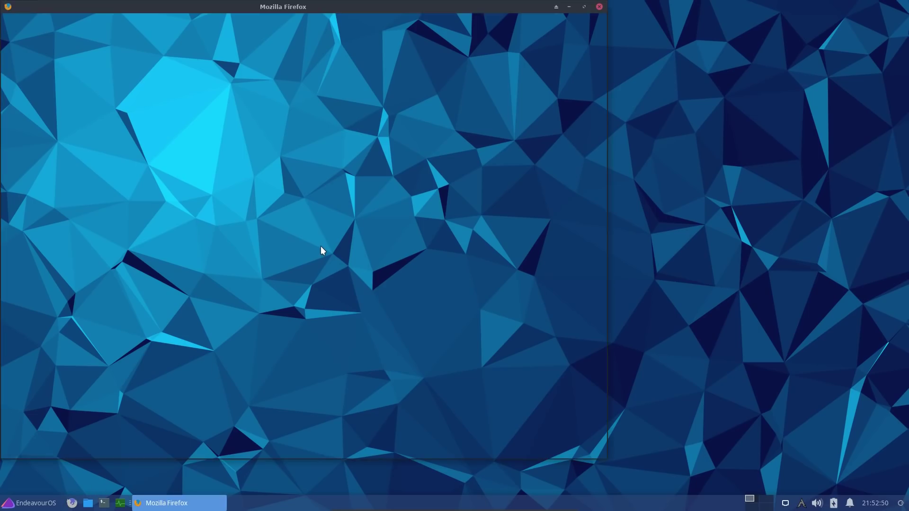
scroll(320, 254, "down", 2)
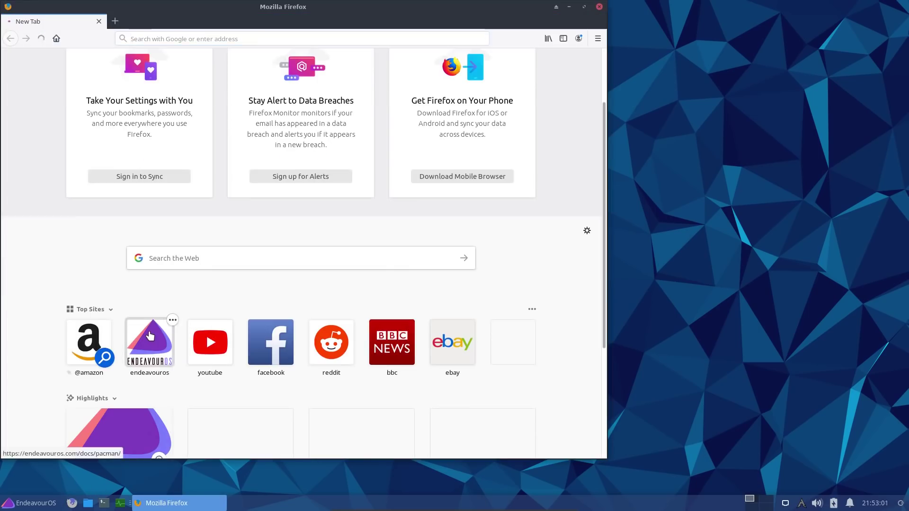
left_click(150, 336)
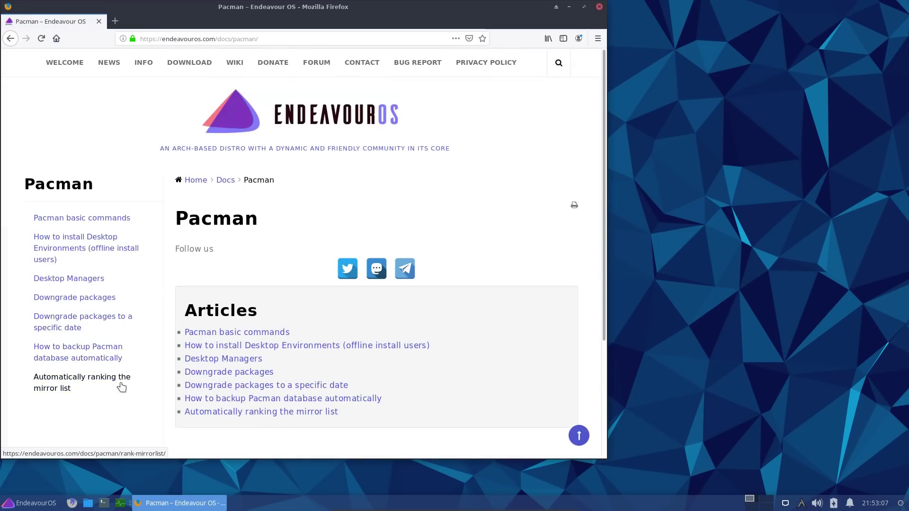
scroll(114, 386, "down", 3)
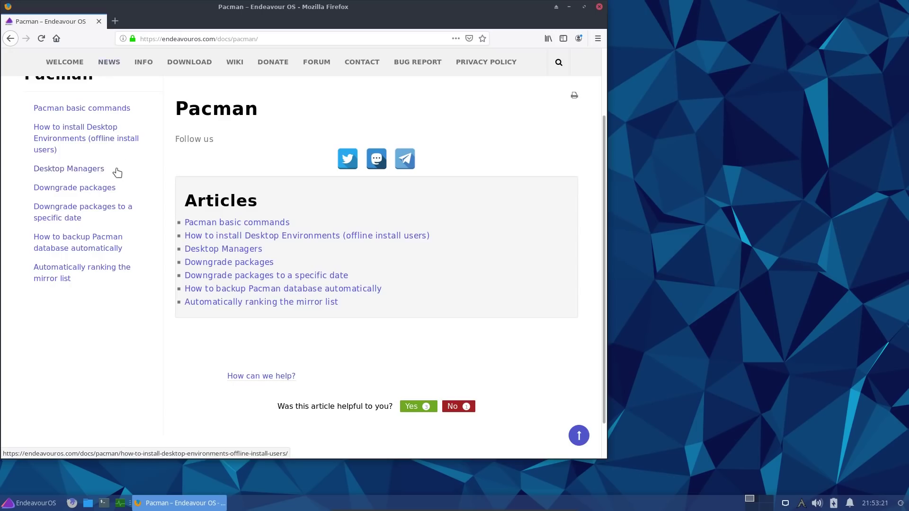
Browse the site's Info page, then go to its Download page.
scroll(116, 172, "up", 3)
left_click(144, 65)
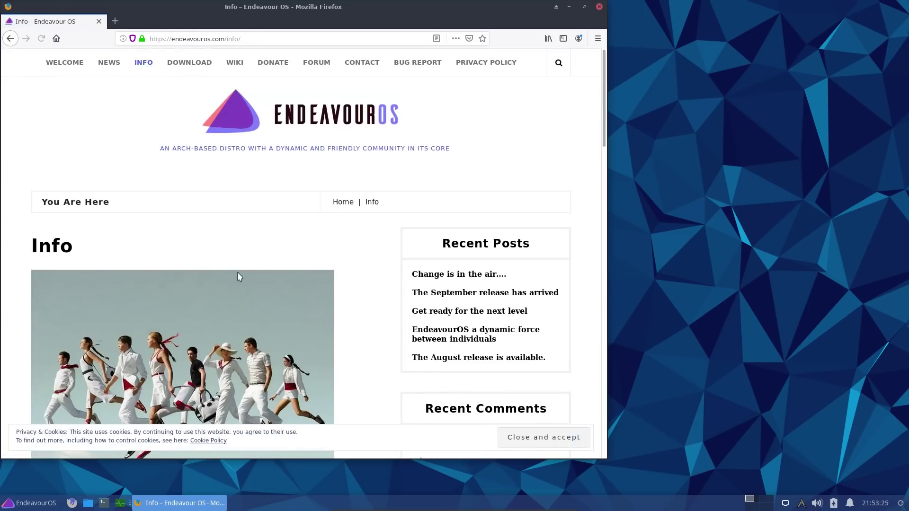
scroll(238, 281, "down", 3)
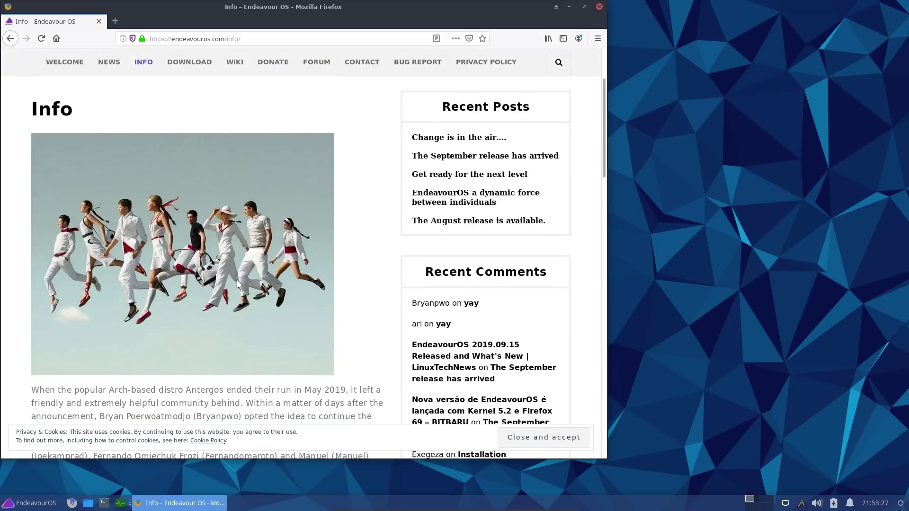
scroll(223, 265, "down", 3)
scroll(221, 266, "up", 3)
left_click(191, 62)
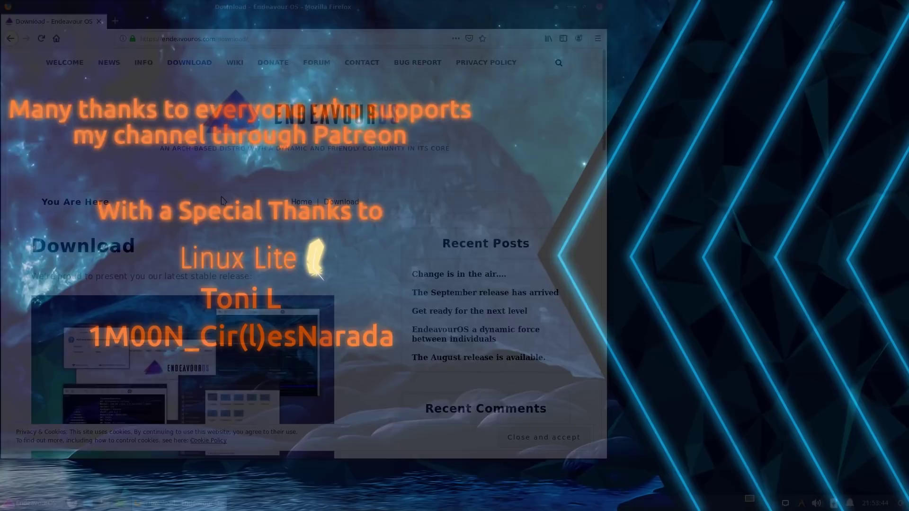